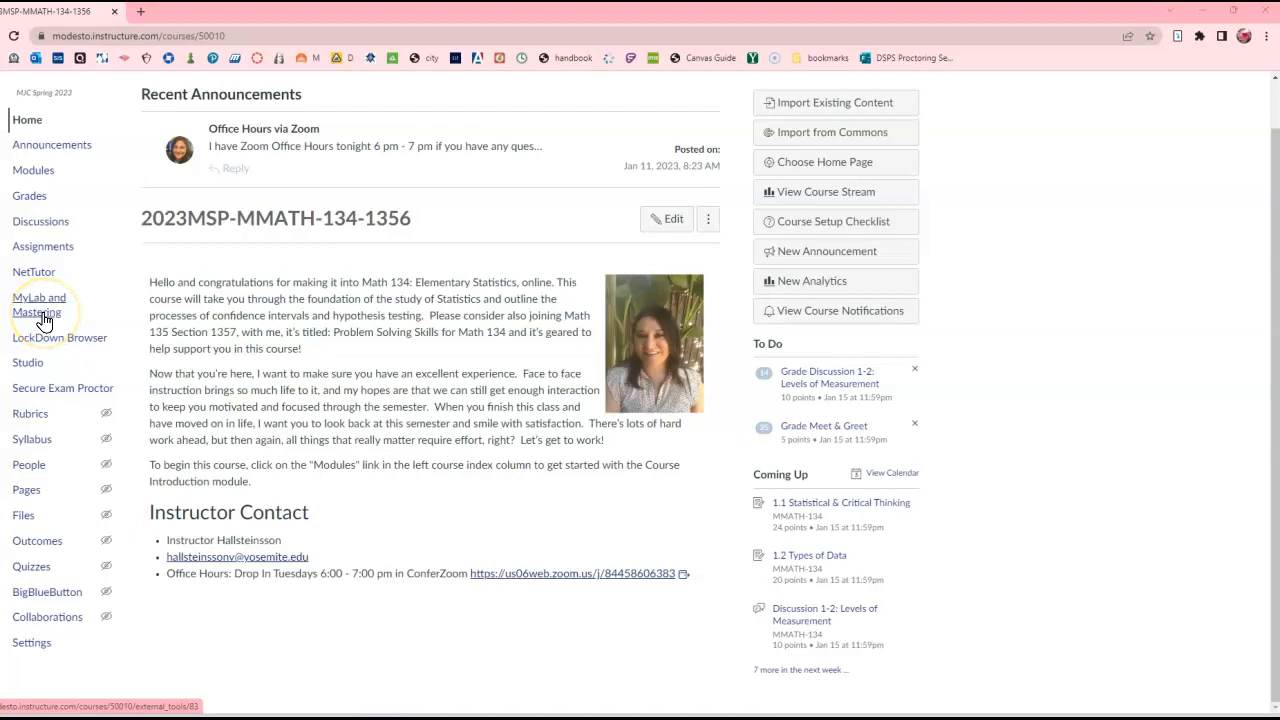
- Open MyLab & Mastering from the Canvas course's MyLab and Mastering page
click(40, 312)
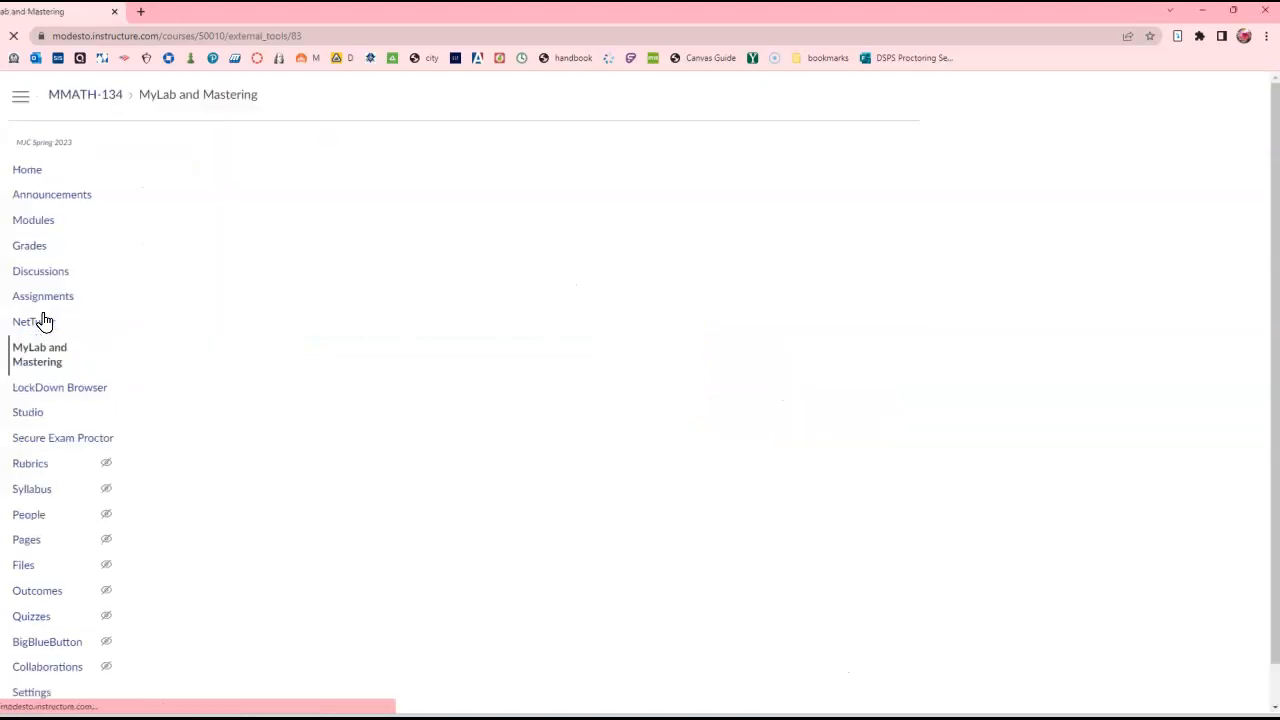
click(40, 350)
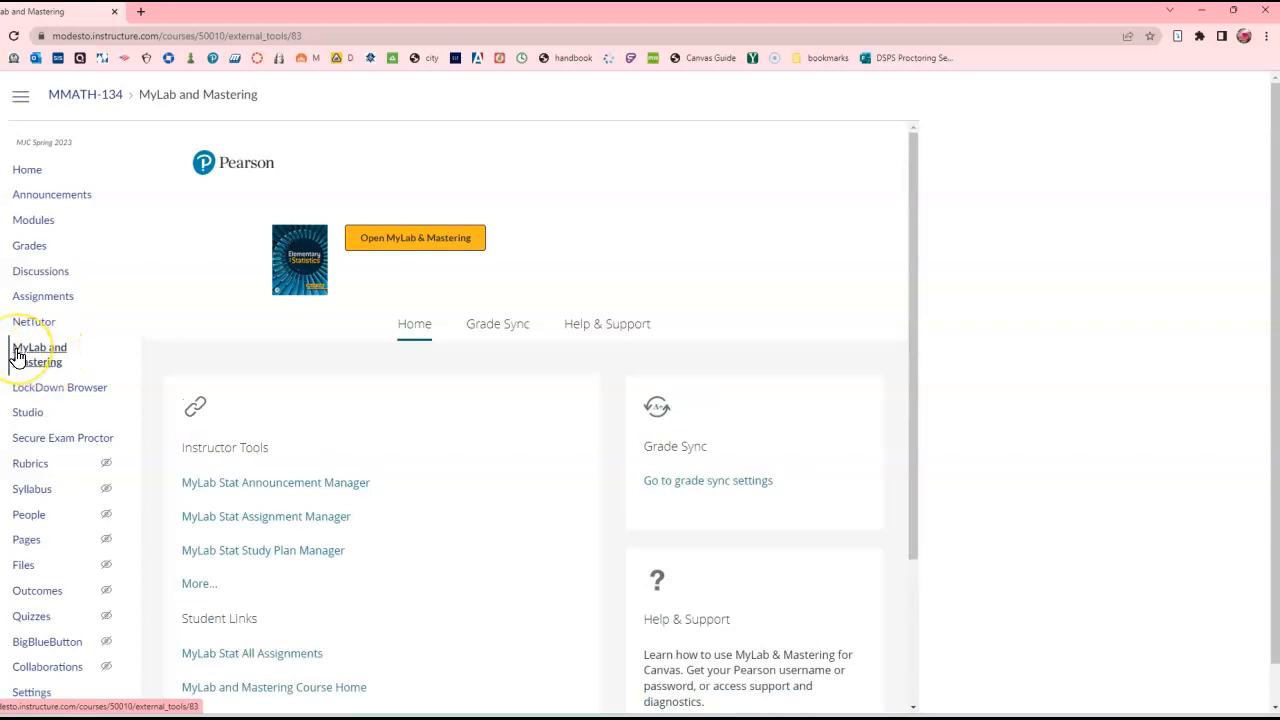
scroll(325, 455, down, 3)
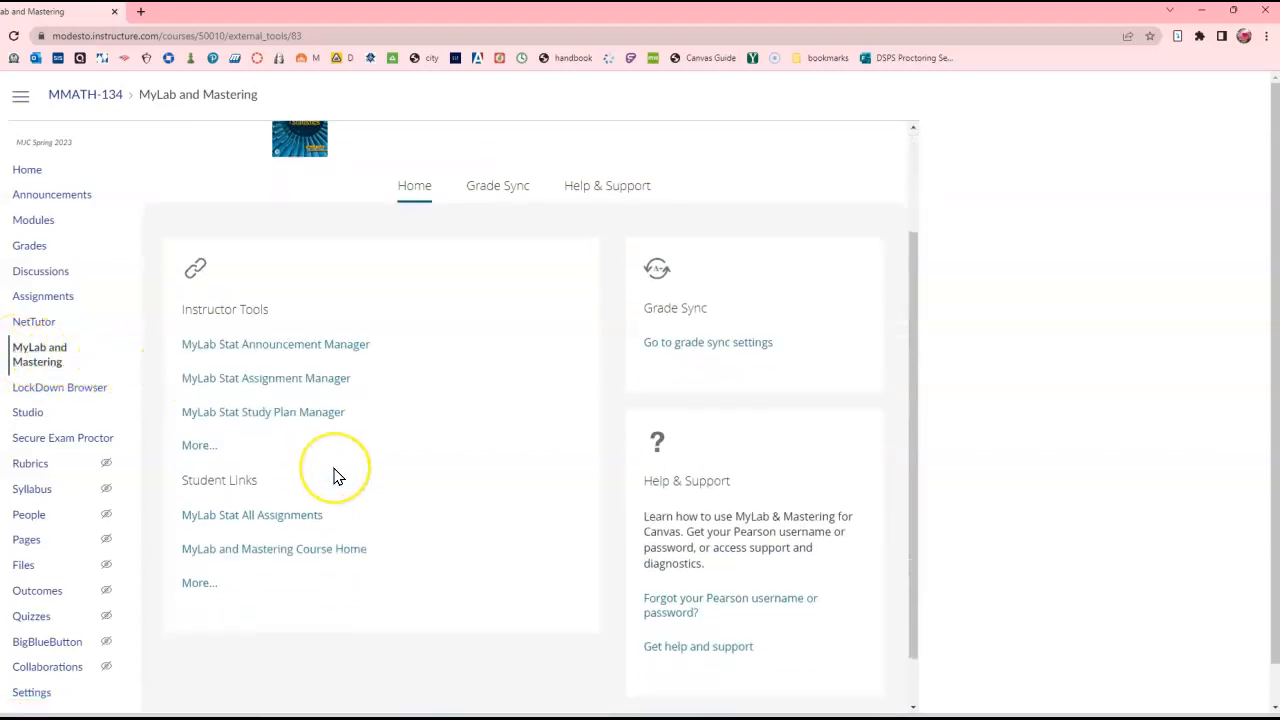
scroll(335, 477, up, 5)
click(412, 235)
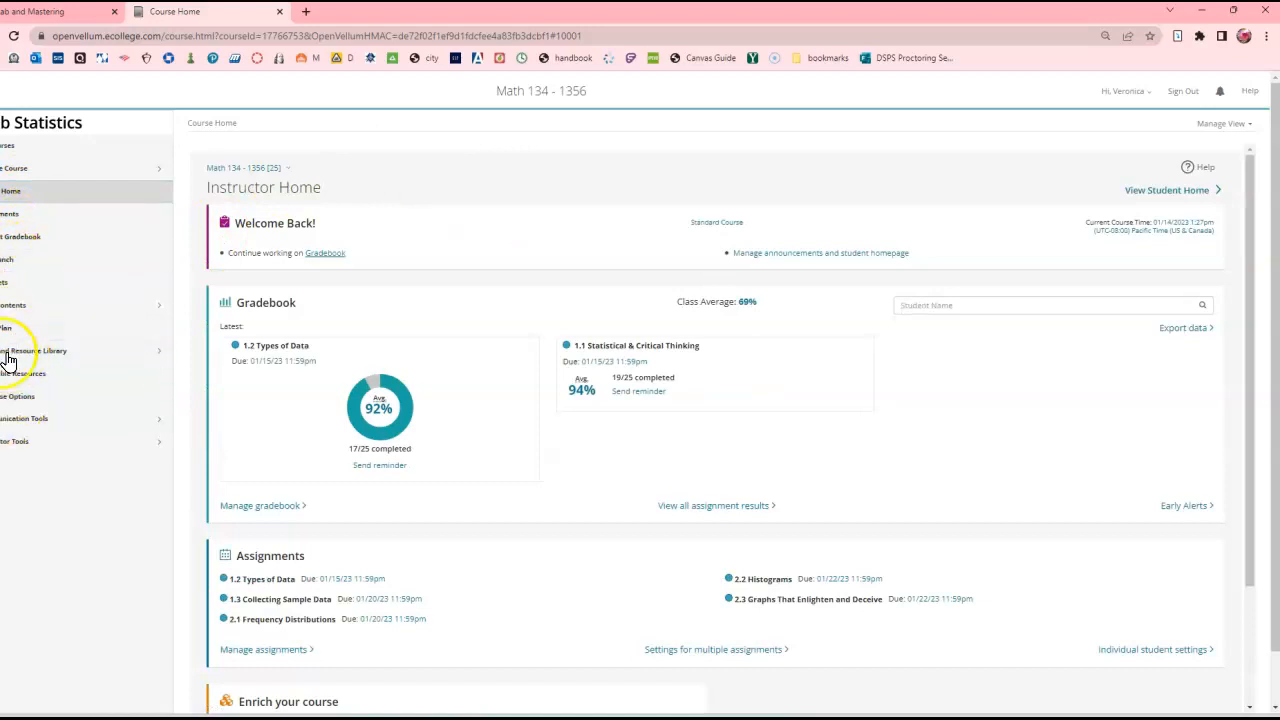
- Go to the StatCrunch website from the MyLab course's StatCrunch page and display the shared data sets
click(12, 268)
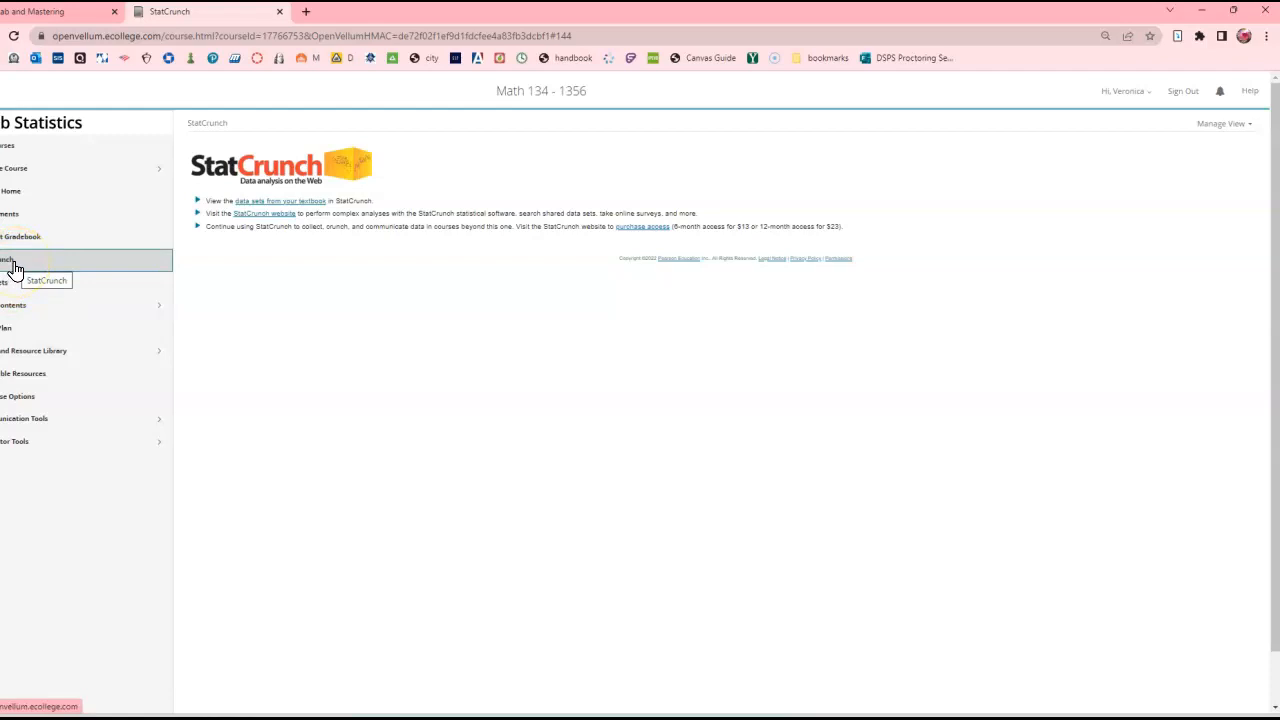
click(265, 216)
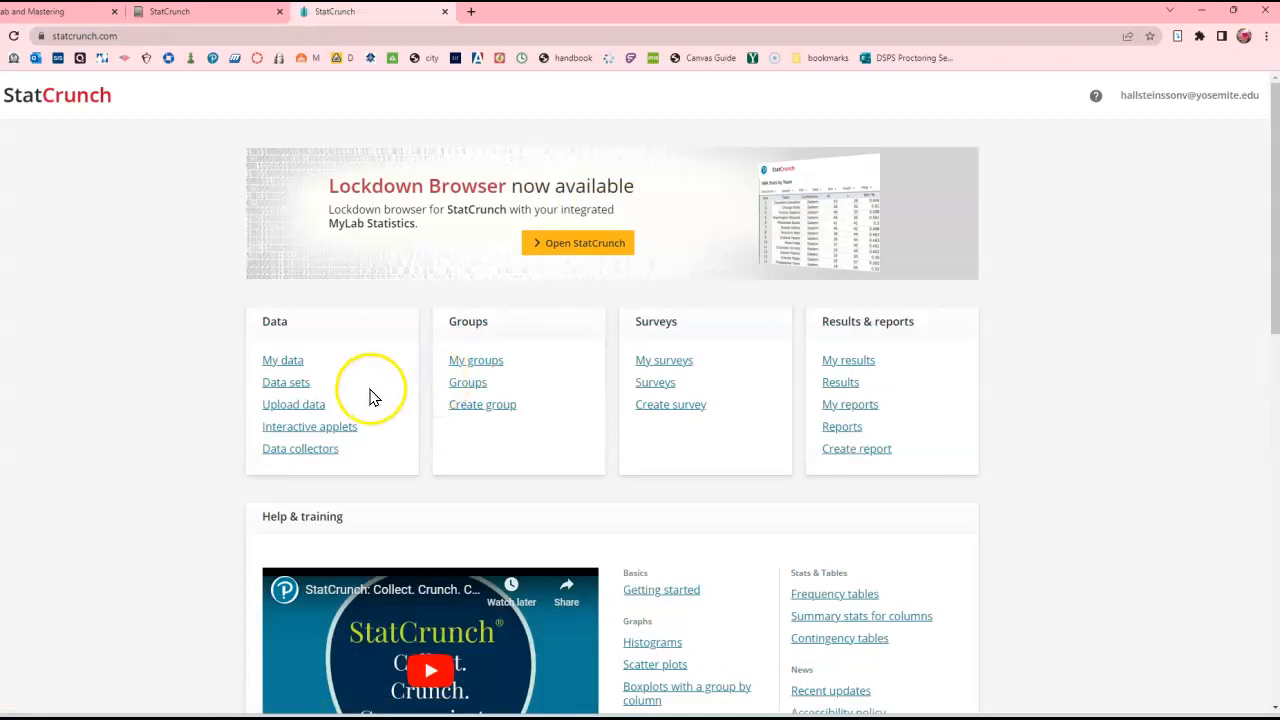
click(283, 384)
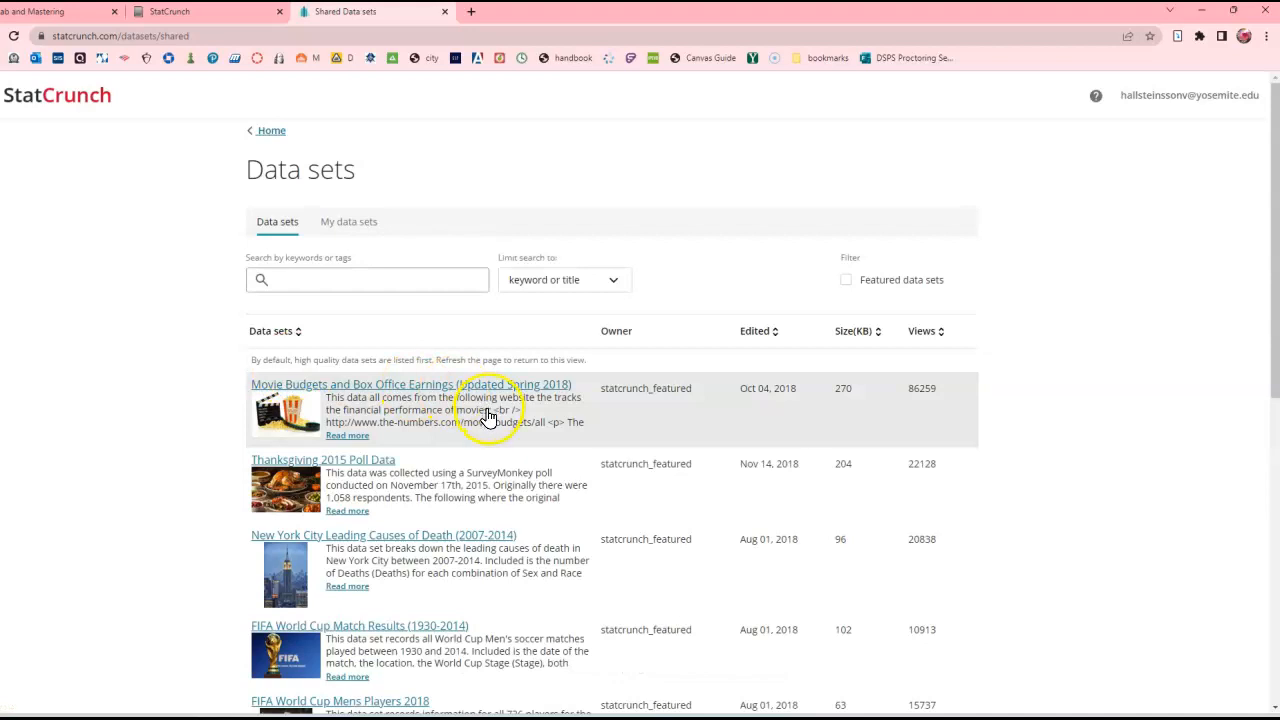
- Browse the shared data sets and open FIFA World Cup Mens Players 2018
scroll(486, 416, down, 1)
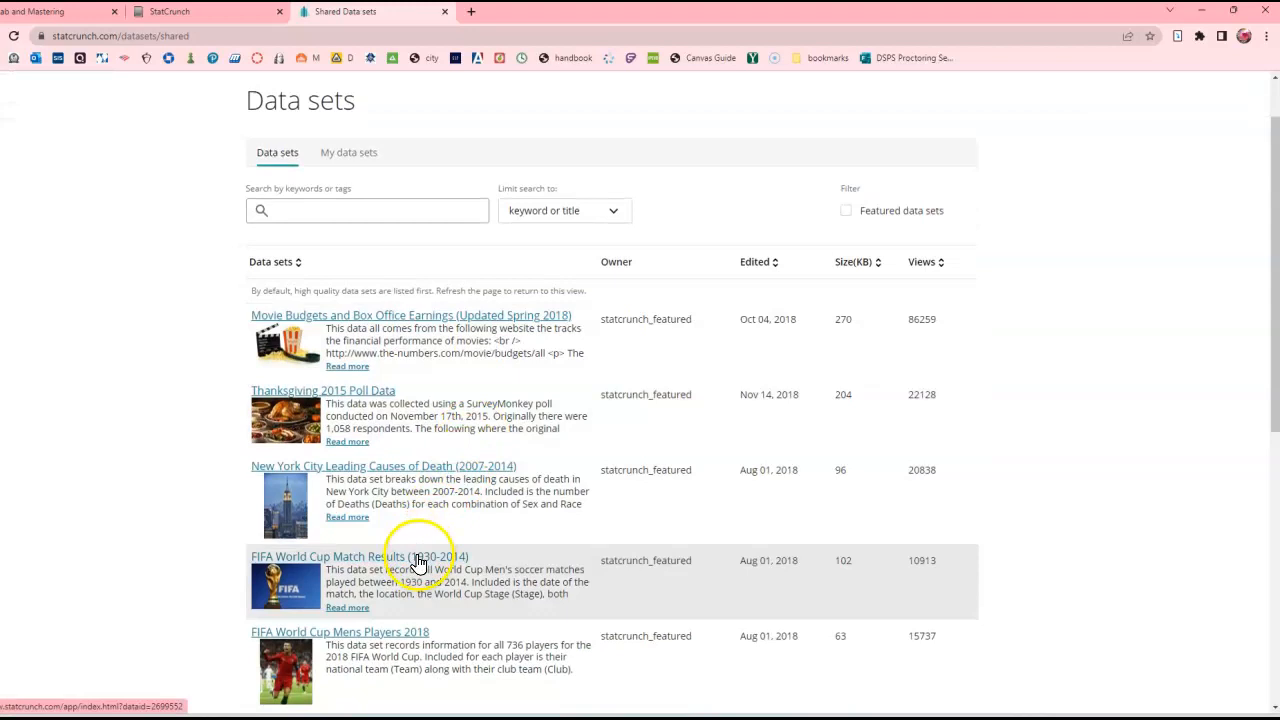
scroll(383, 565, down, 5)
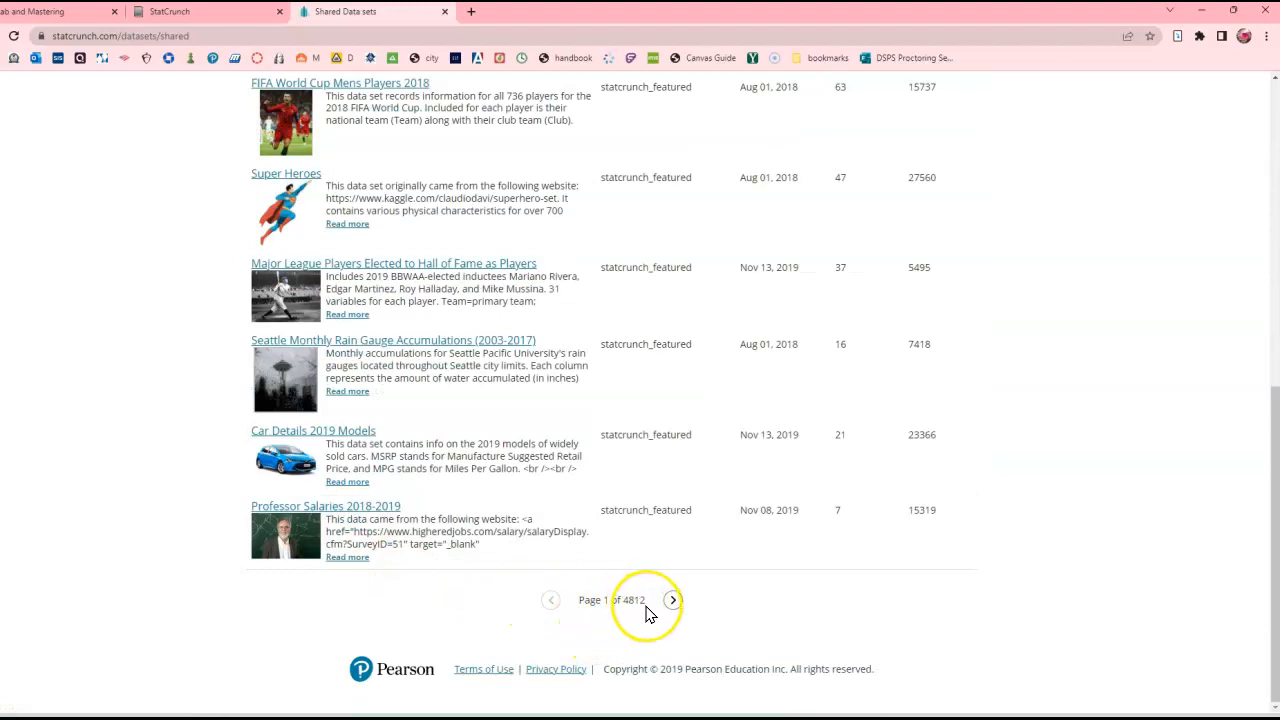
scroll(646, 614, up, 2)
scroll(646, 614, up, 1)
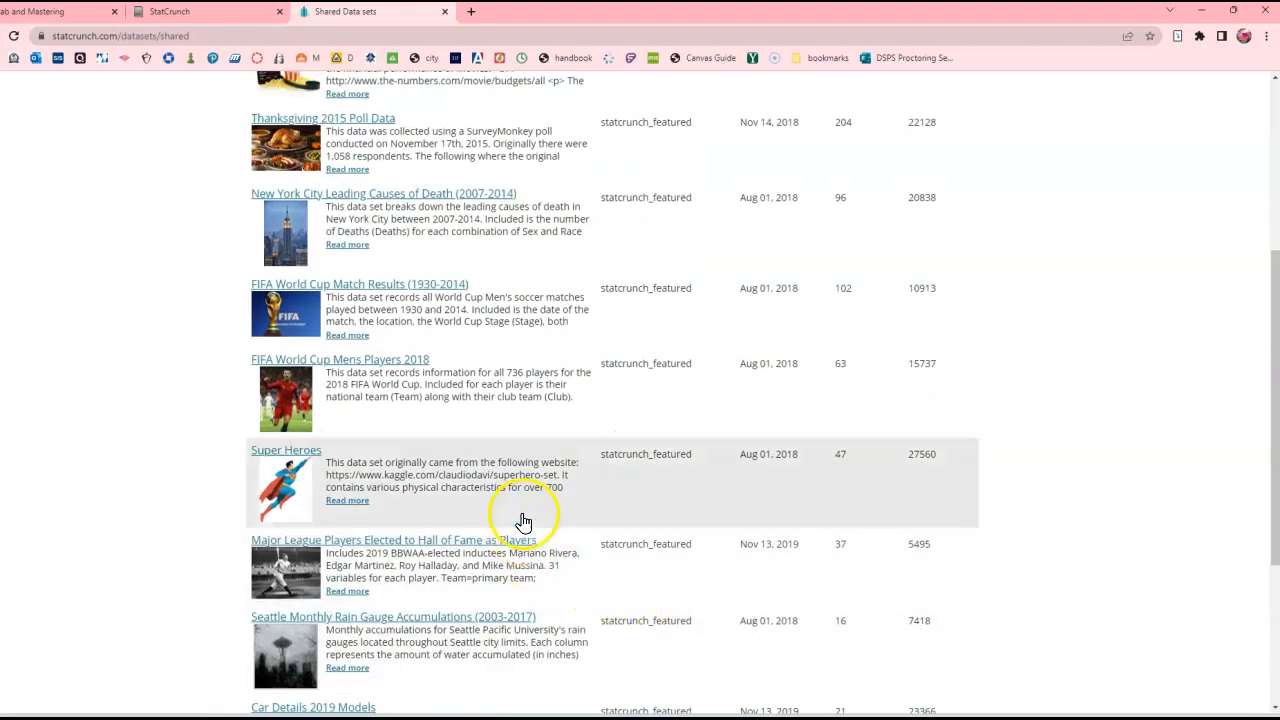
click(405, 363)
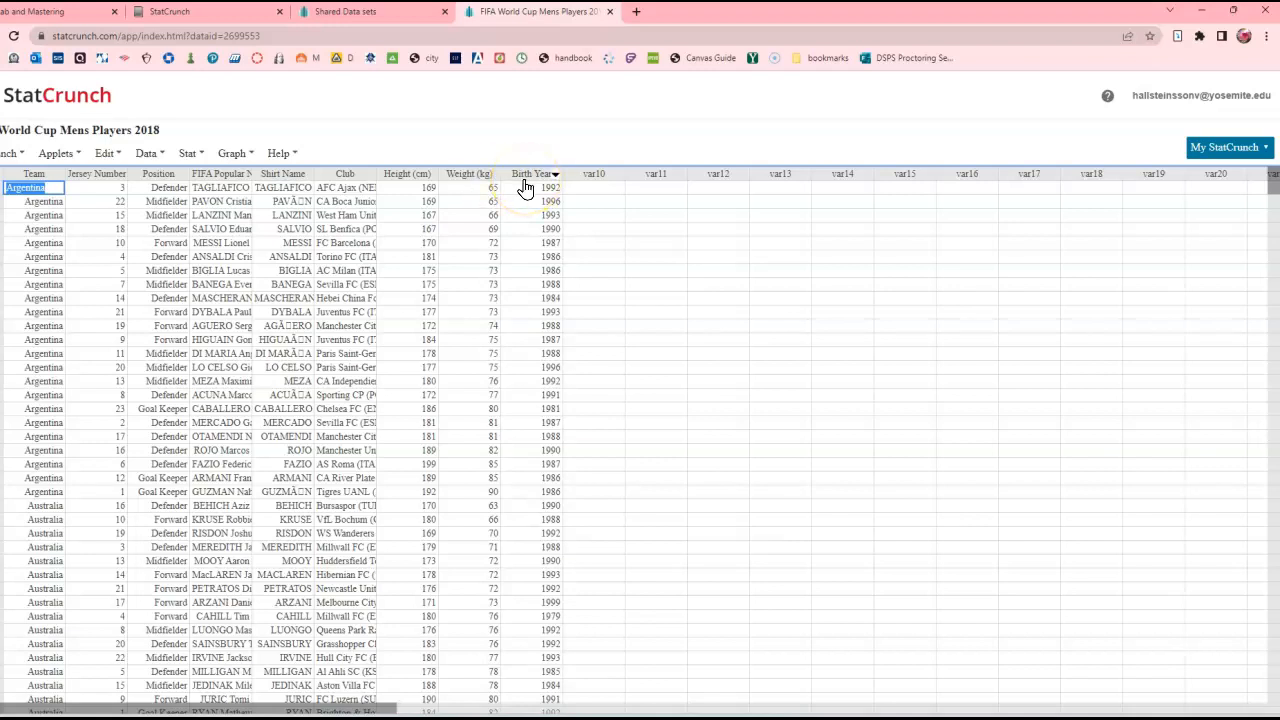
- Look through the player table down to its last rows and return to the first row
scroll(345, 262, down, 8)
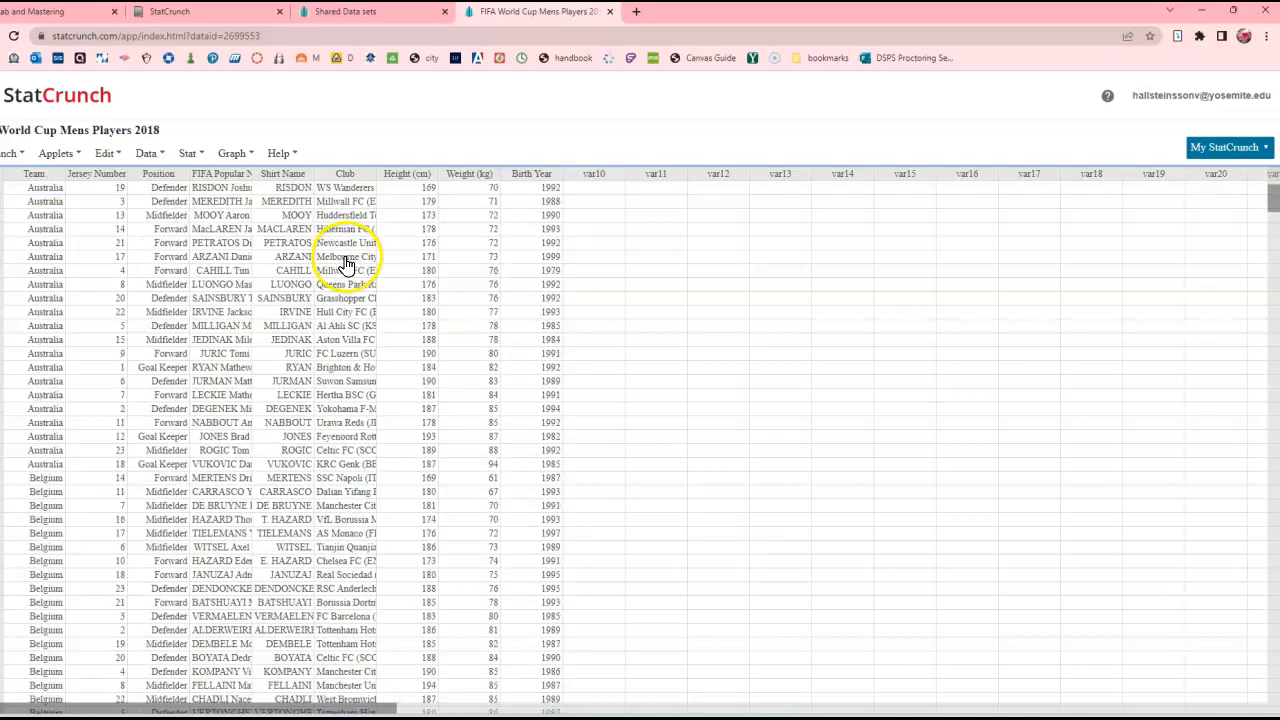
drag(1272, 200, 1273, 700)
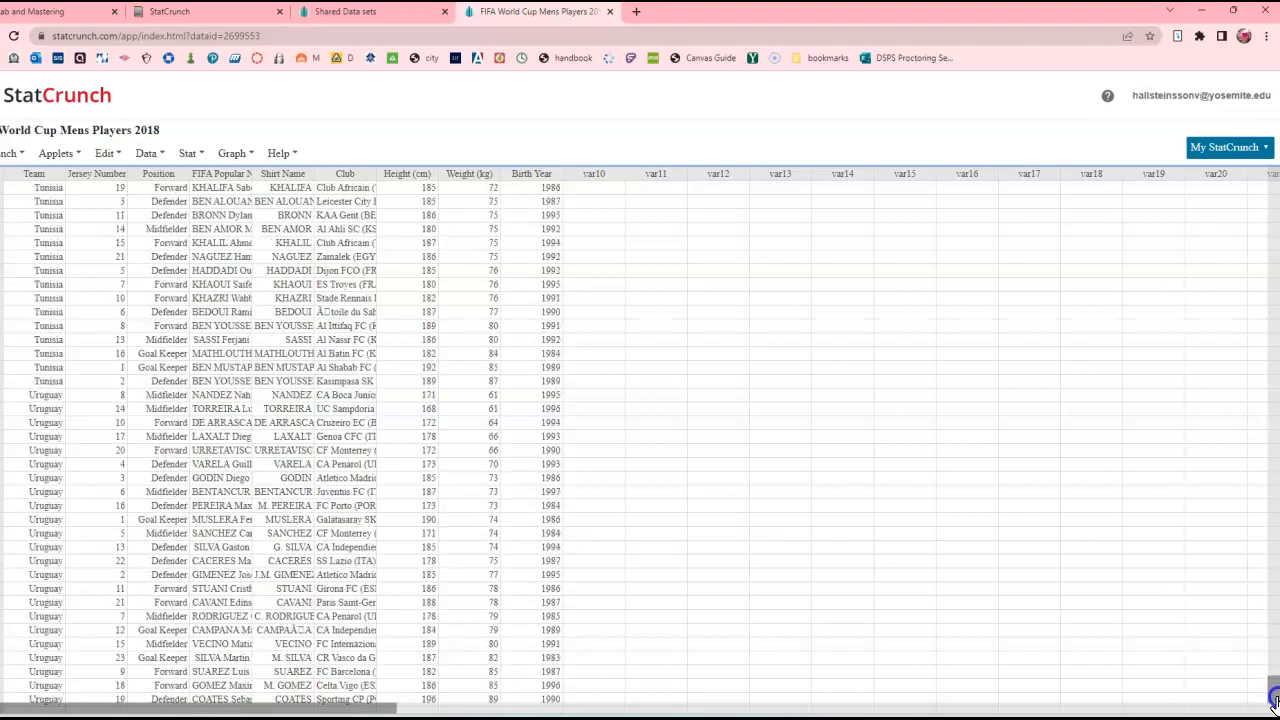
scroll(986, 595, down, 2)
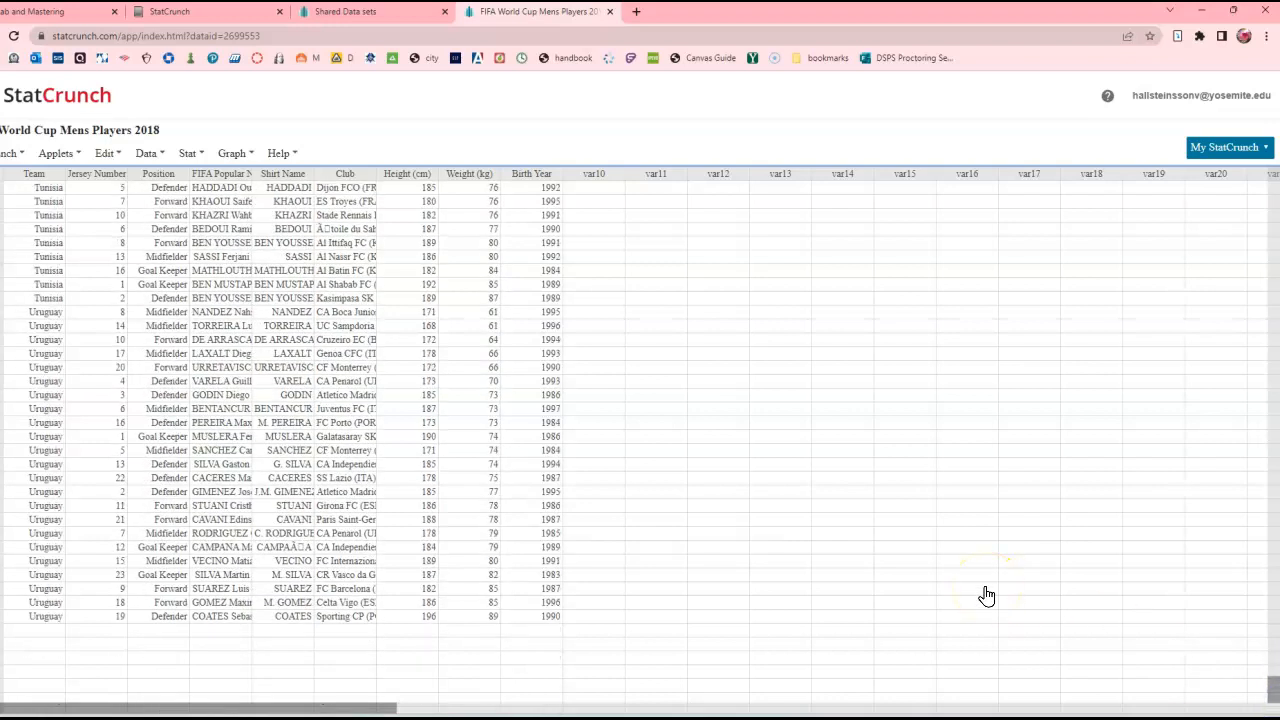
scroll(986, 595, down, 1)
drag(1273, 688, 1272, 175)
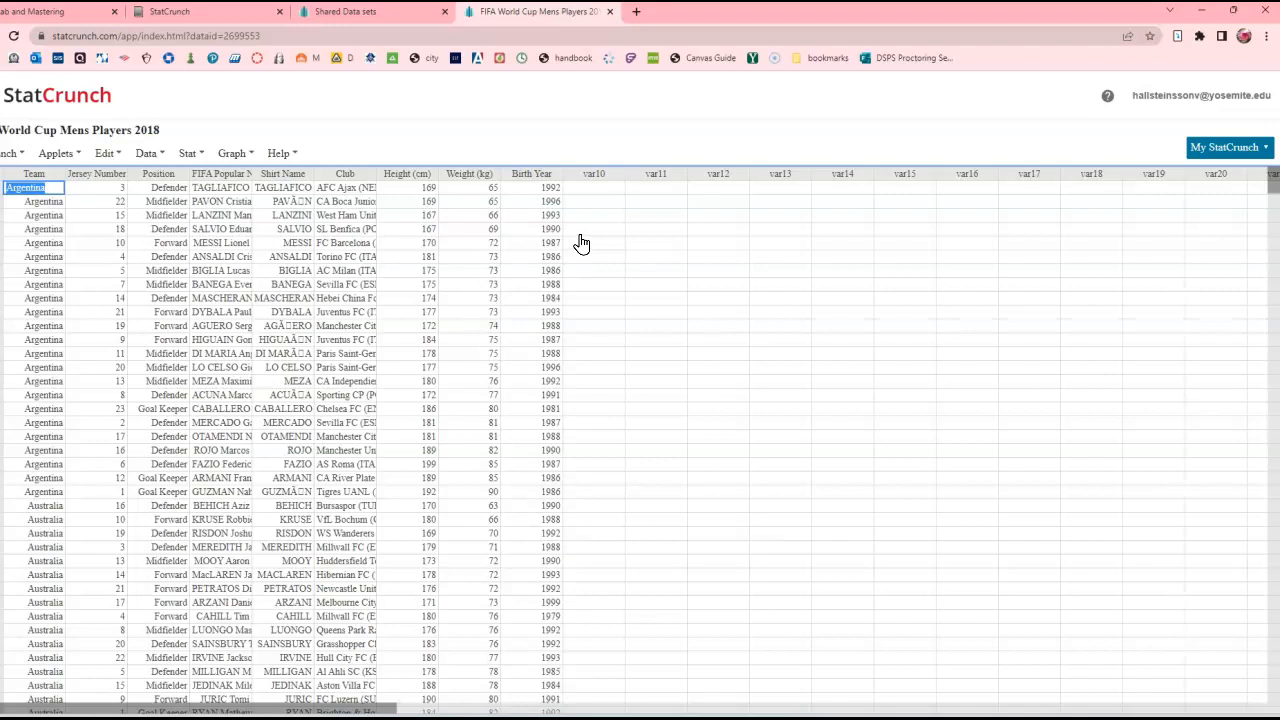
- Start a histogram graph using the Height (cm) column
click(431, 177)
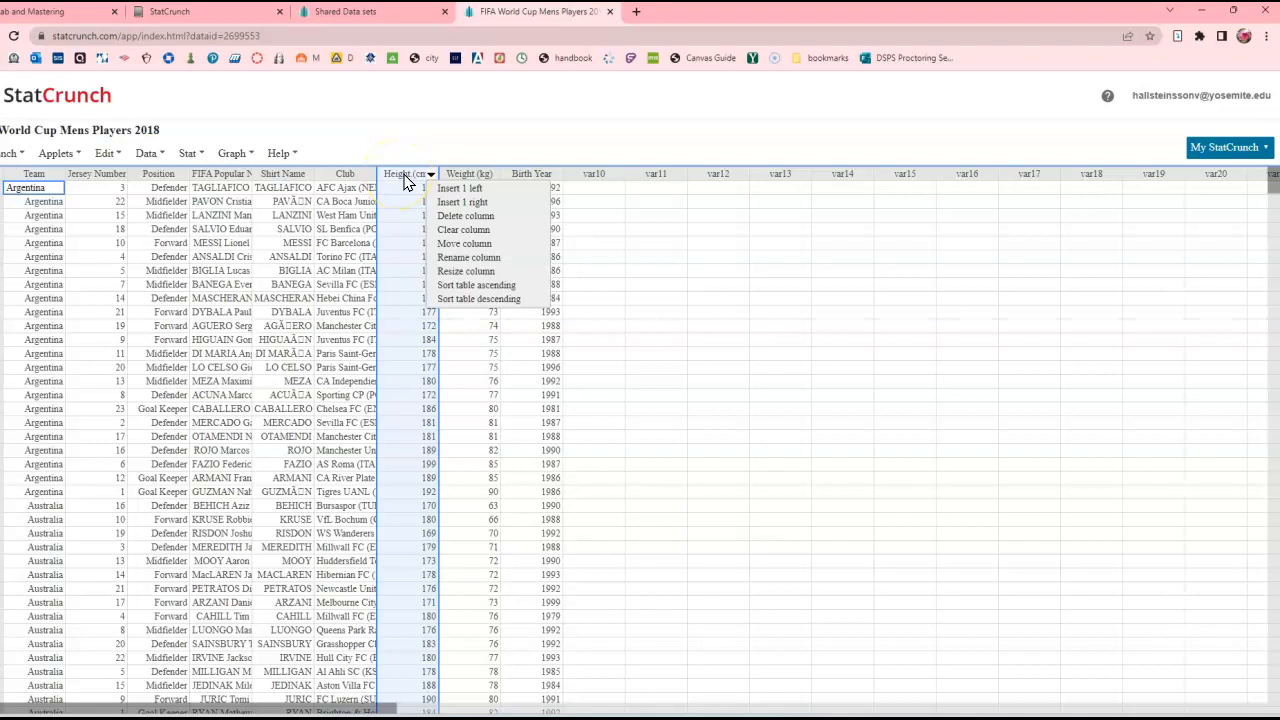
click(236, 153)
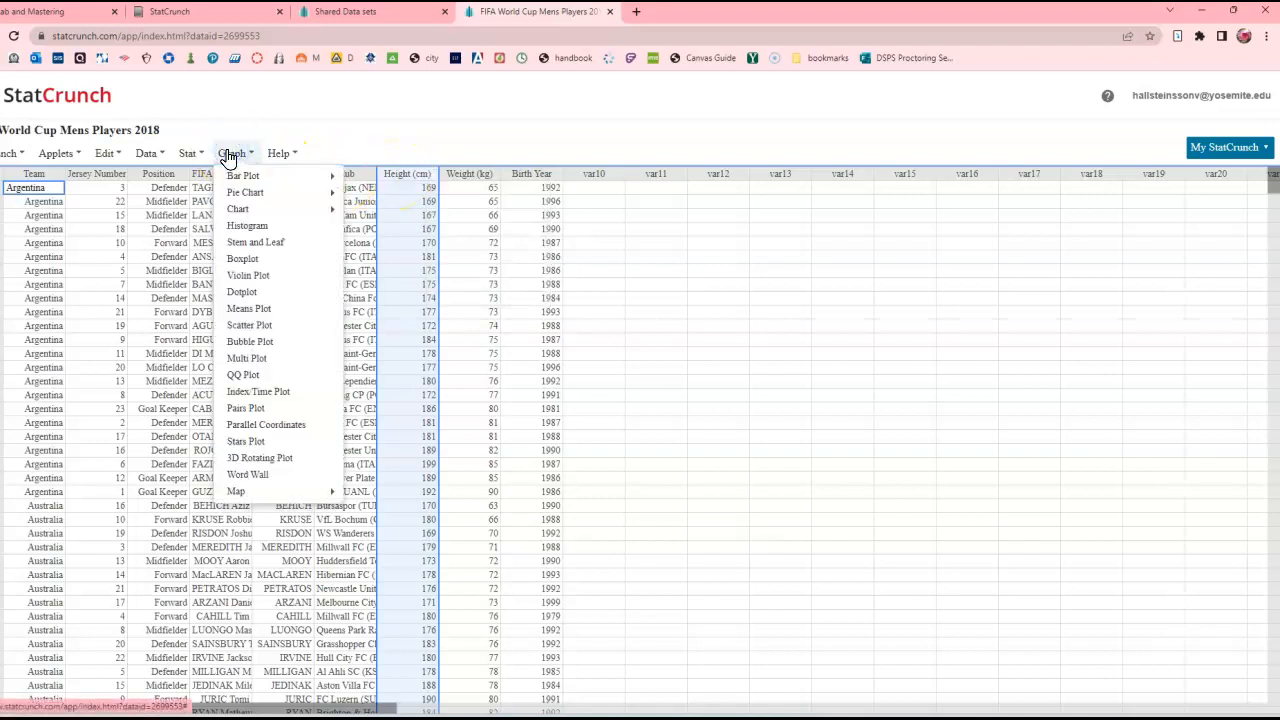
click(237, 228)
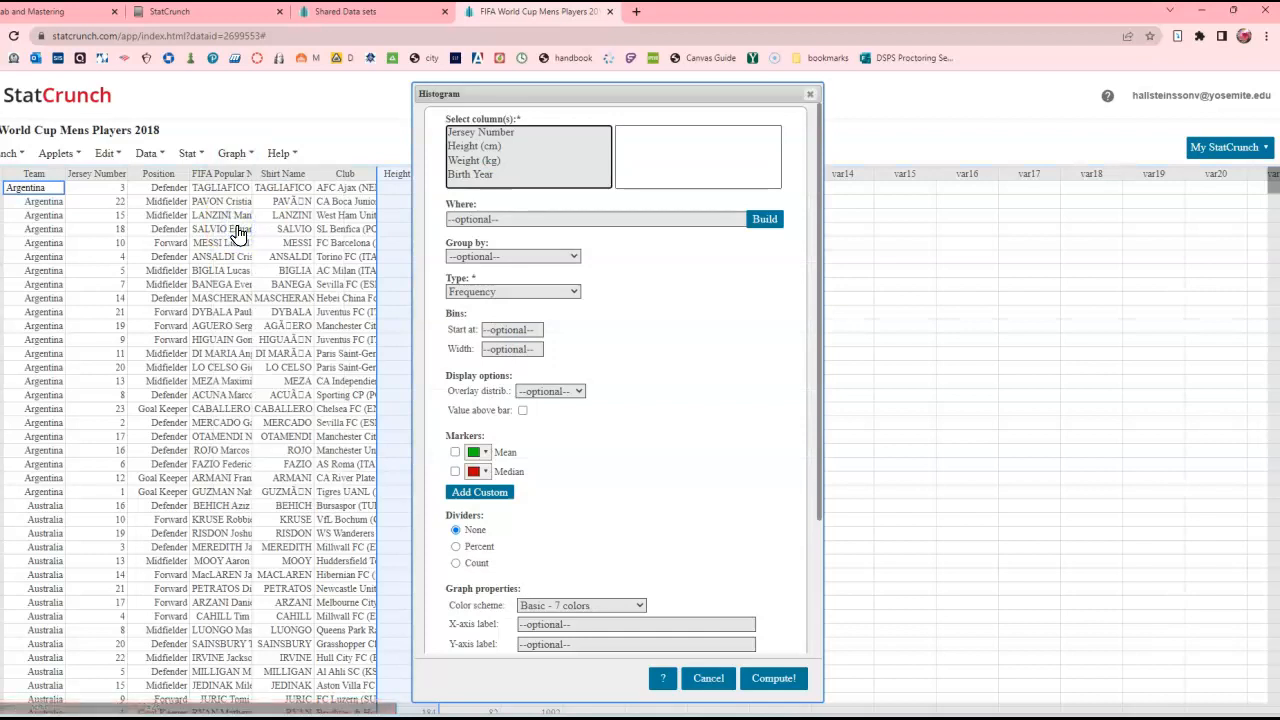
click(490, 146)
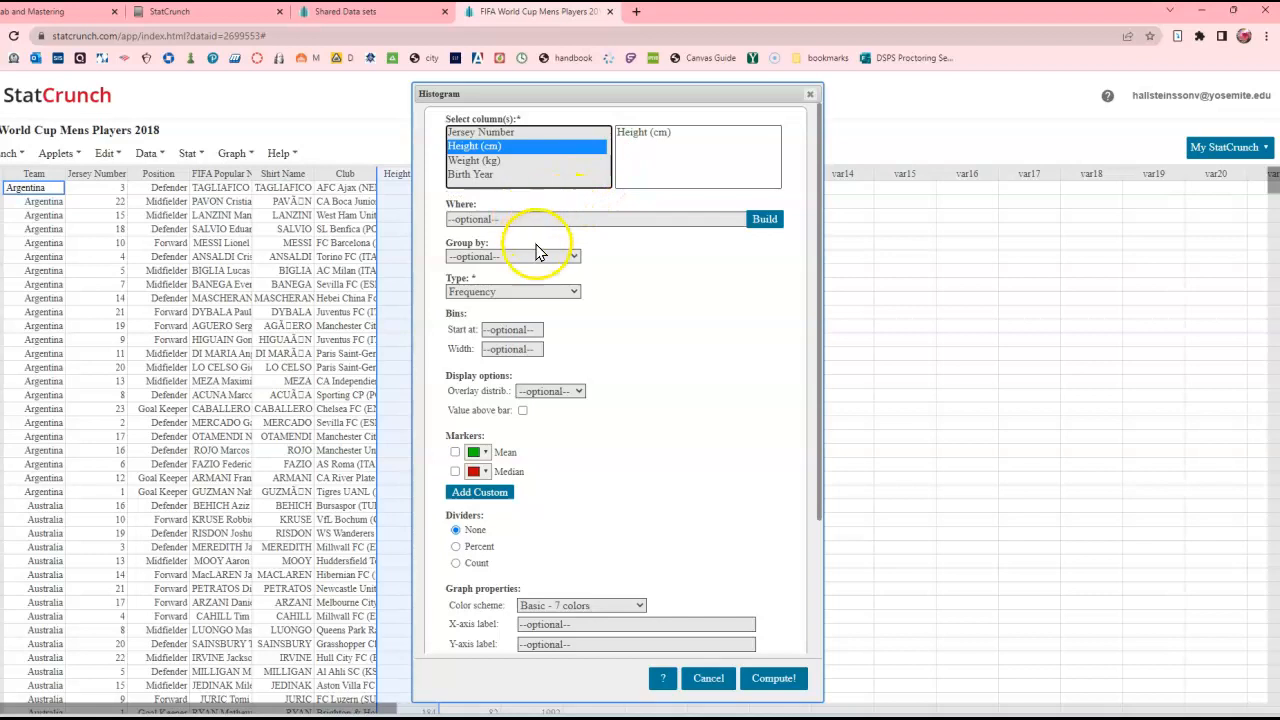
- Keep the histogram type as Frequency and overlay a Normal distribution
click(489, 291)
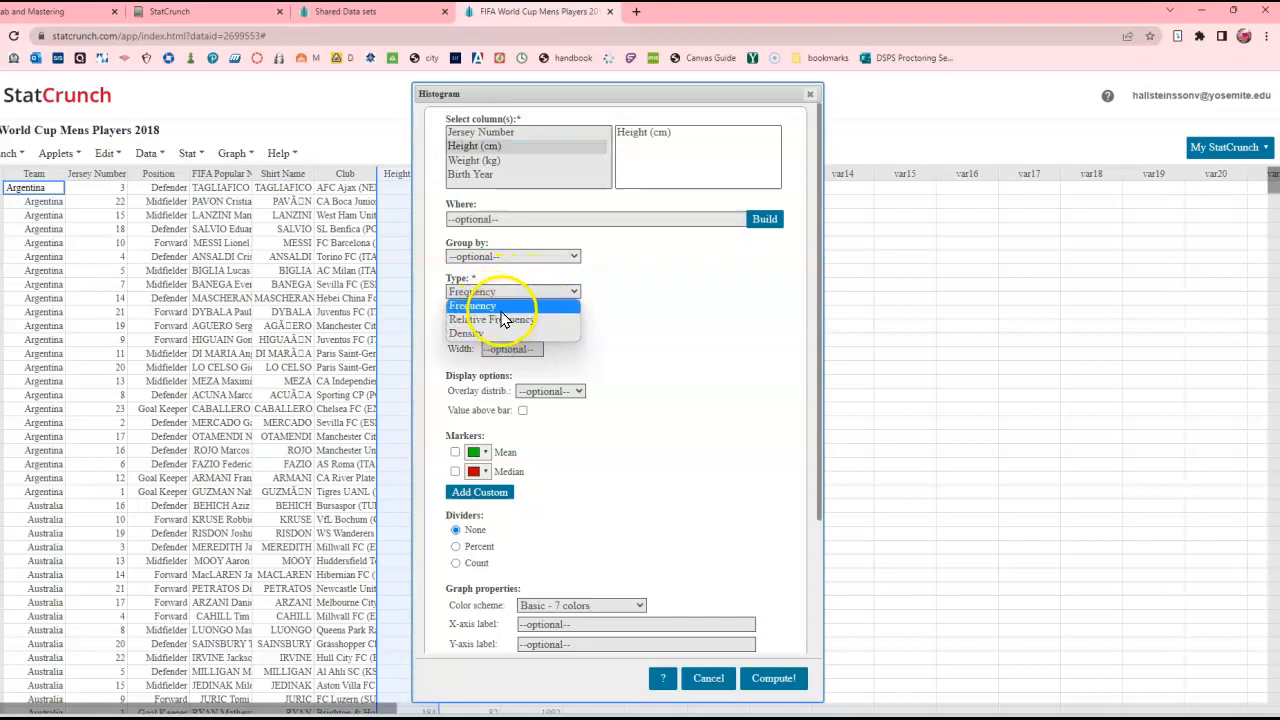
click(501, 313)
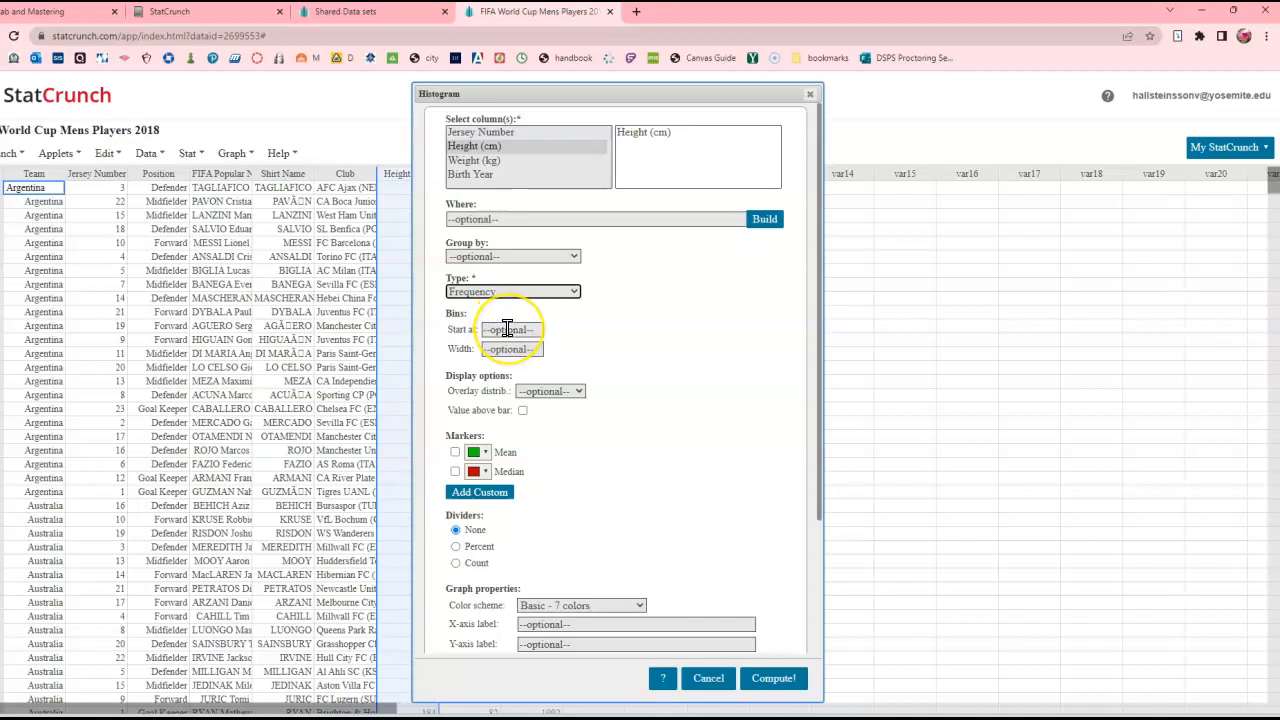
click(511, 346)
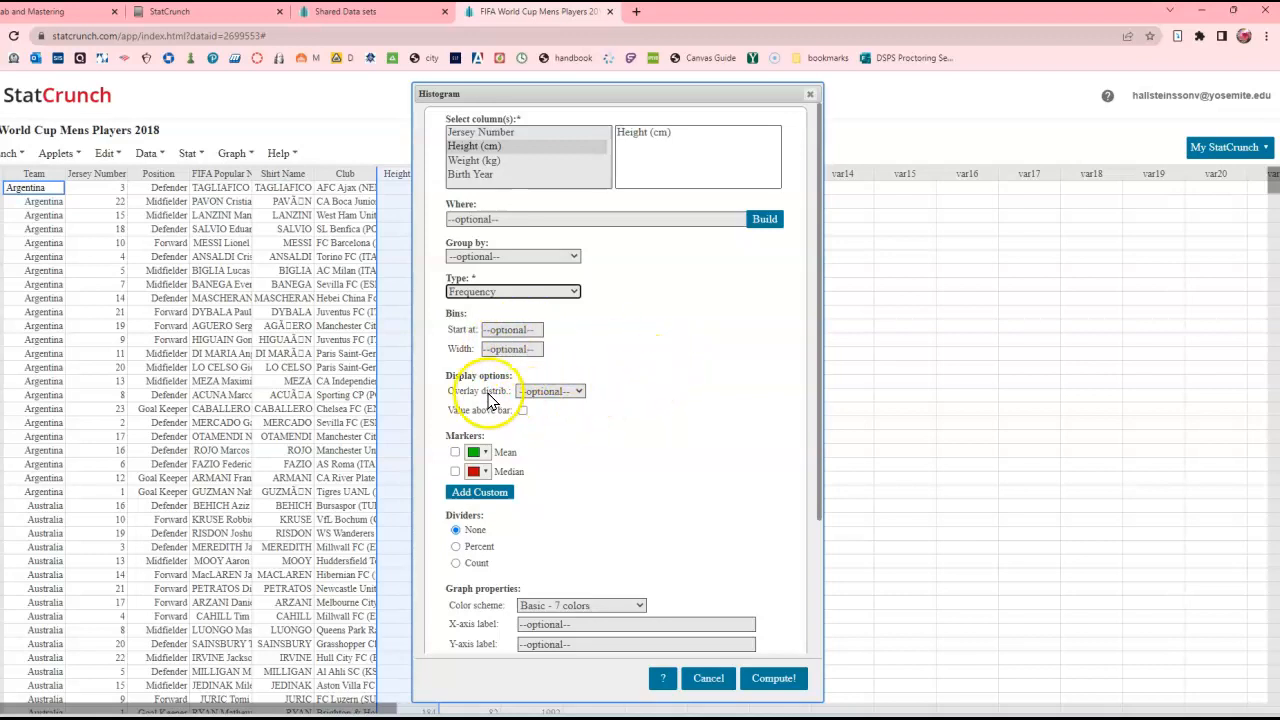
click(546, 396)
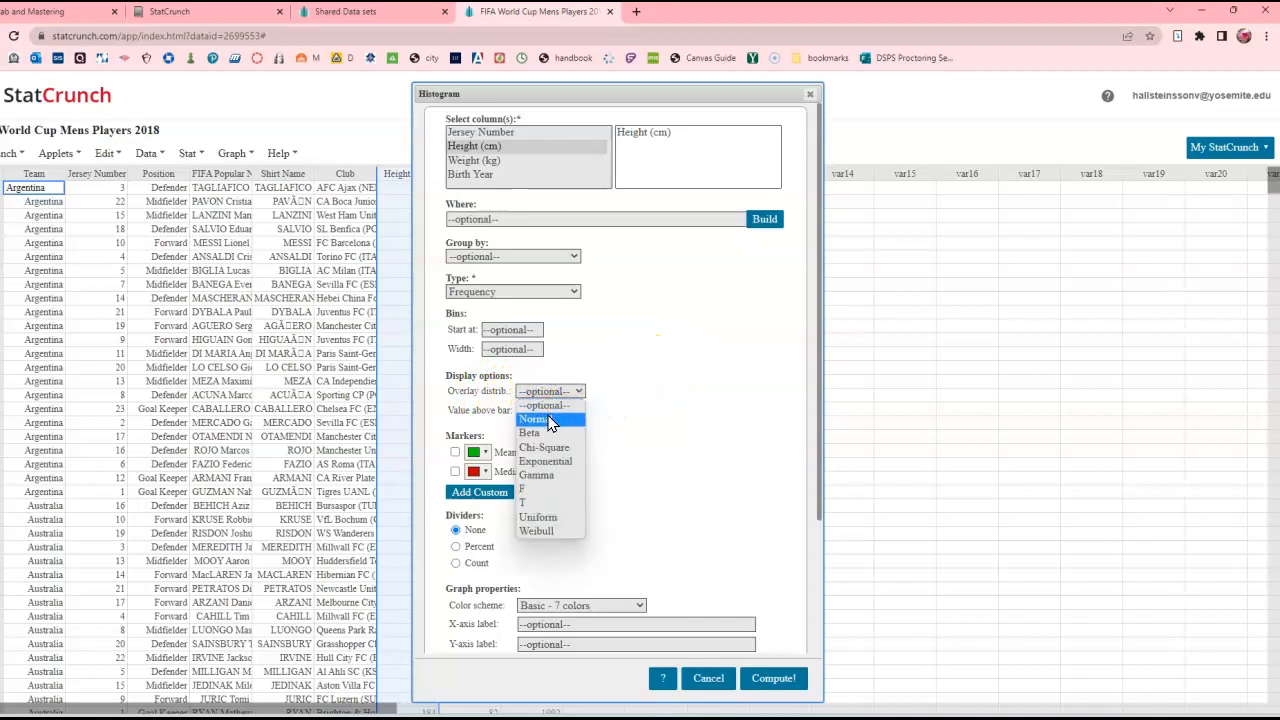
click(548, 426)
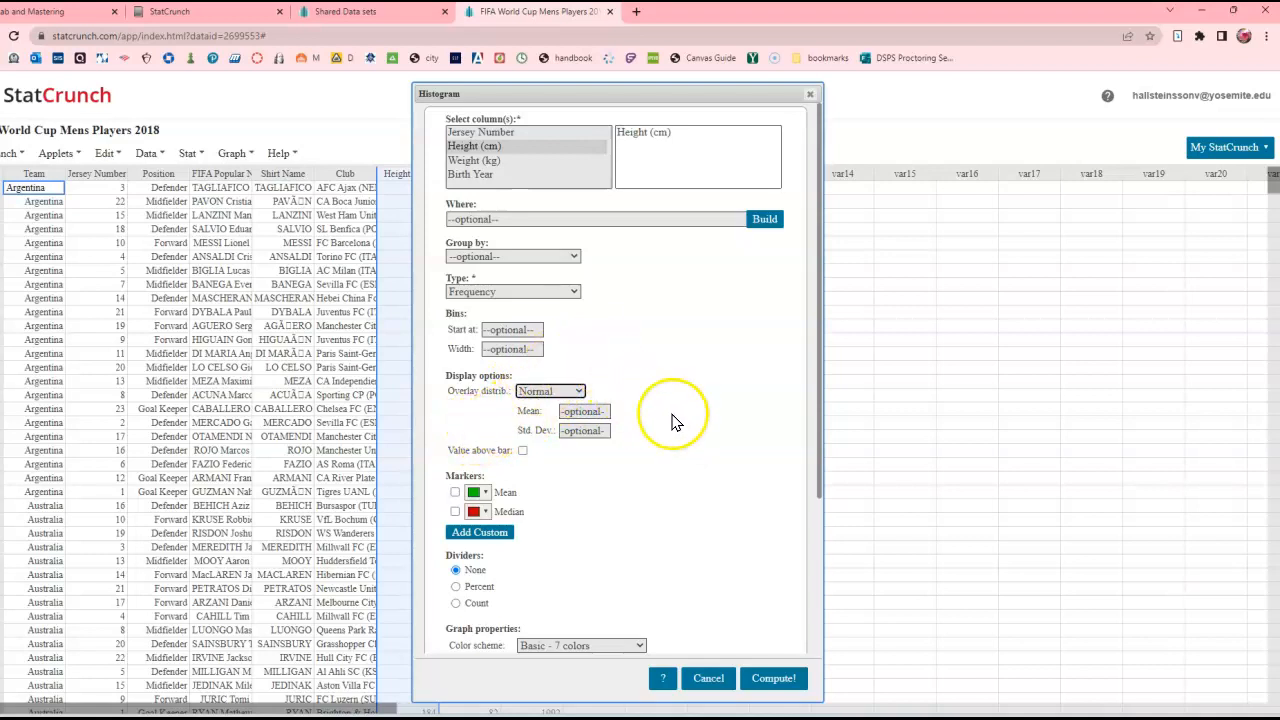
- Label the histogram's X-axis "height (cm)" and compute the graph
scroll(678, 445, down, 3)
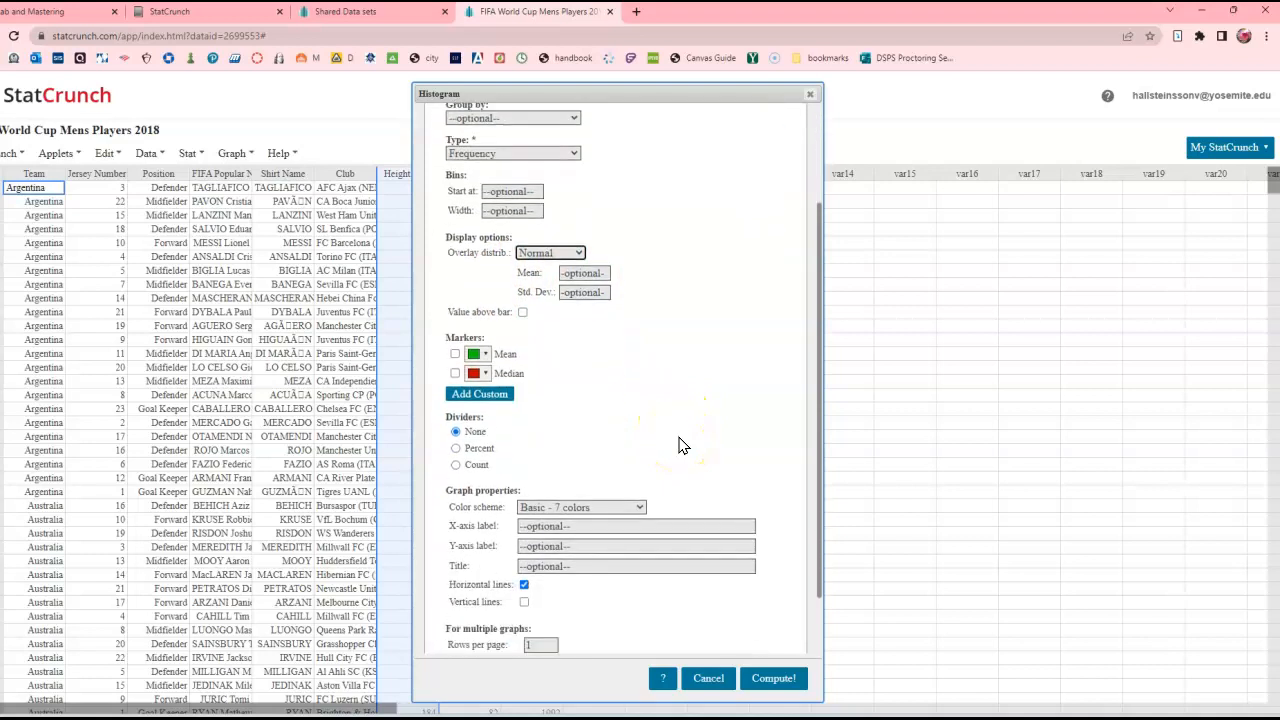
click(527, 527)
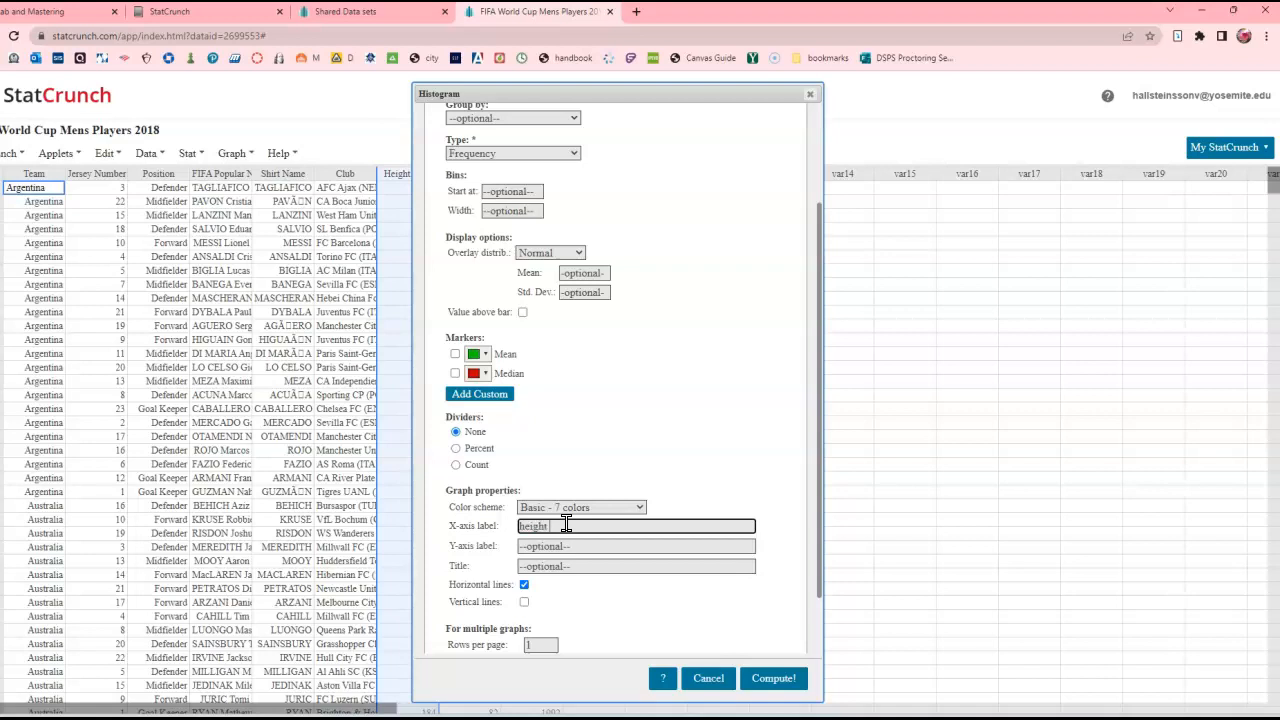
scroll(703, 349, up, 3)
scroll(703, 429, down, 4)
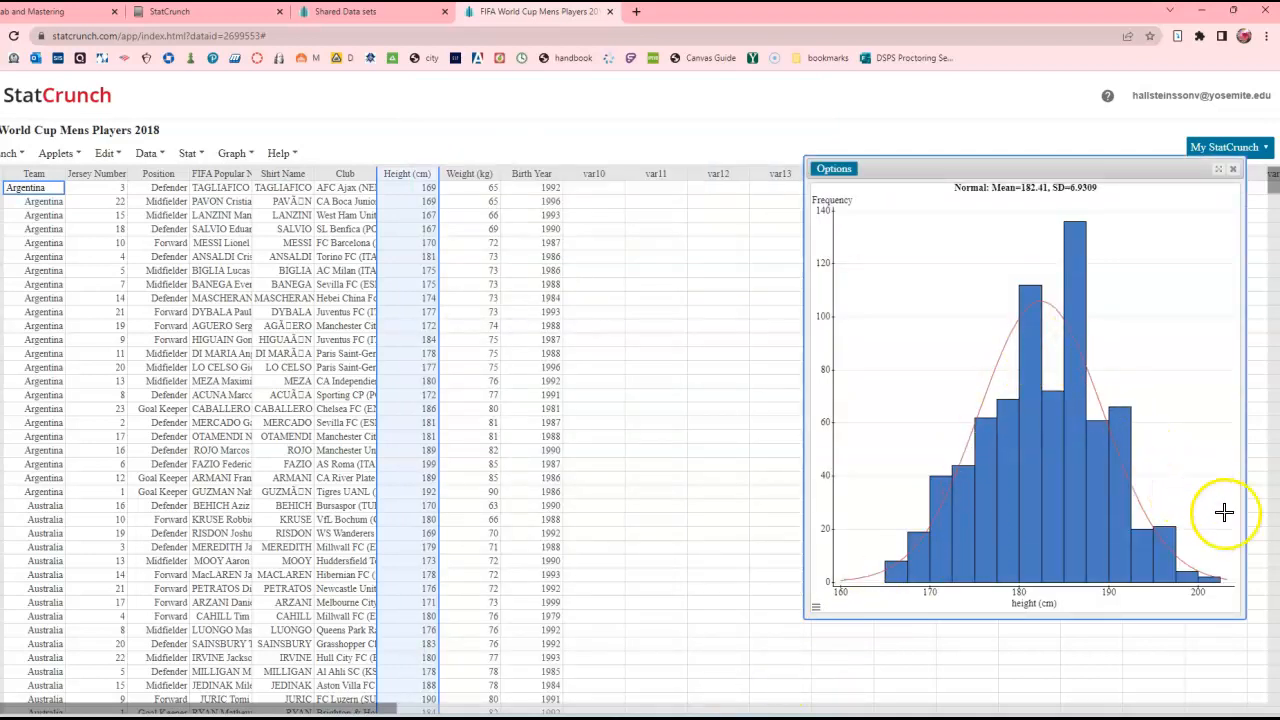
- Try to download the height histogram as a PNG file without entering a file name
click(840, 170)
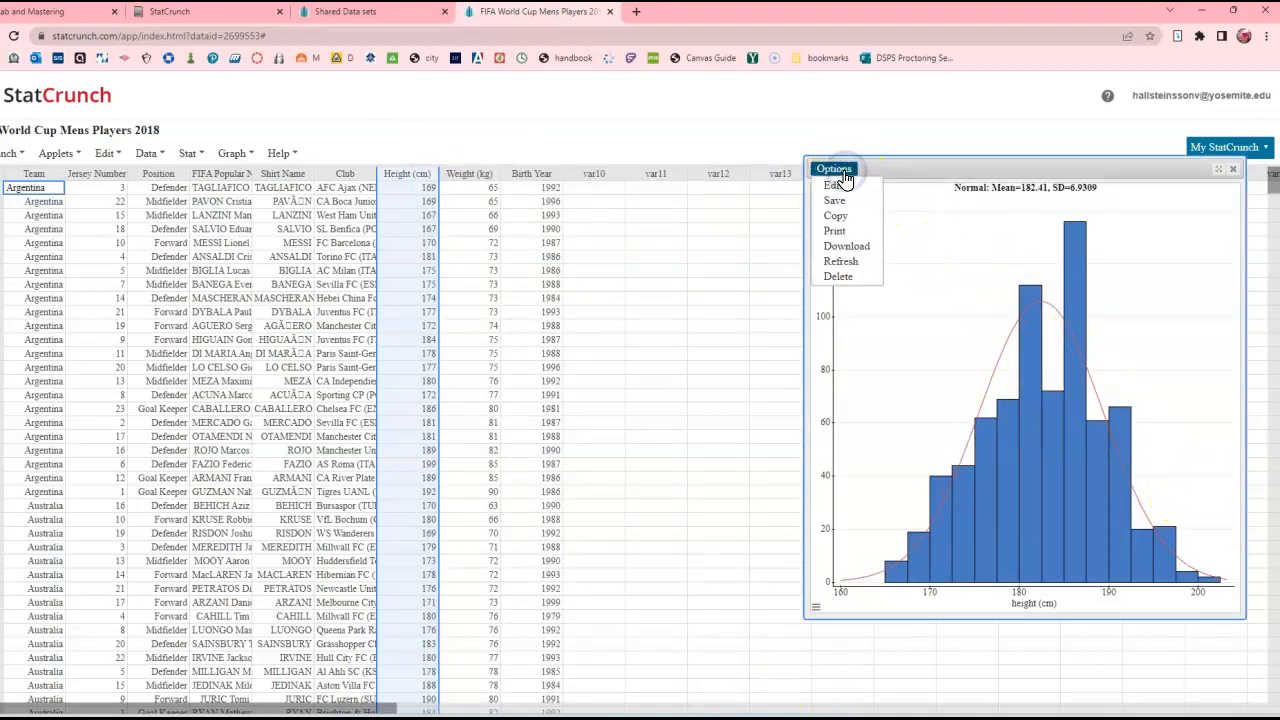
click(847, 246)
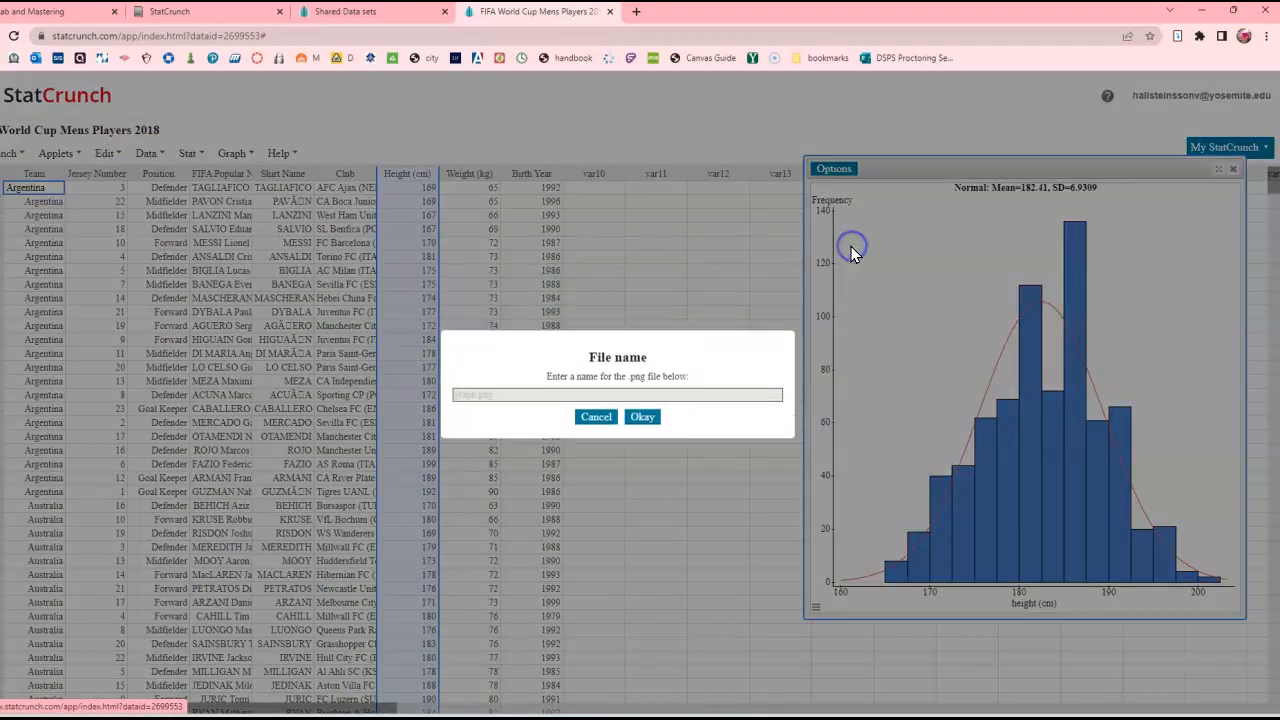
click(641, 421)
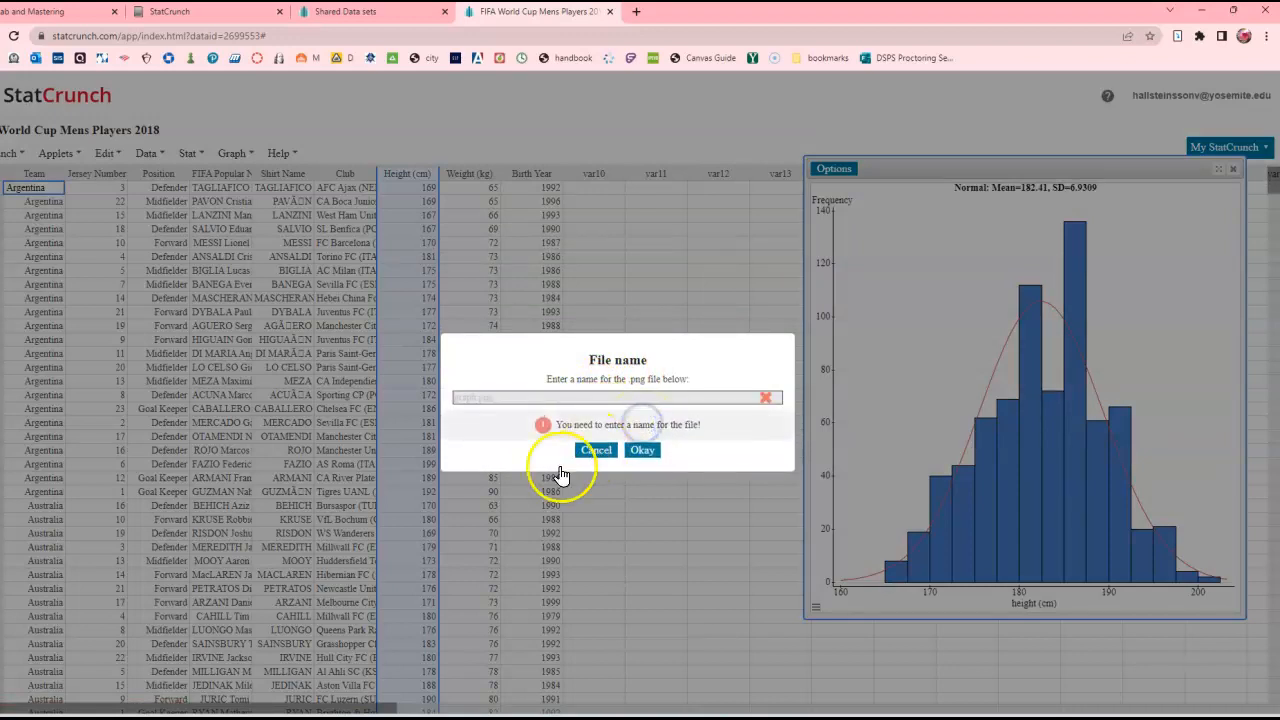